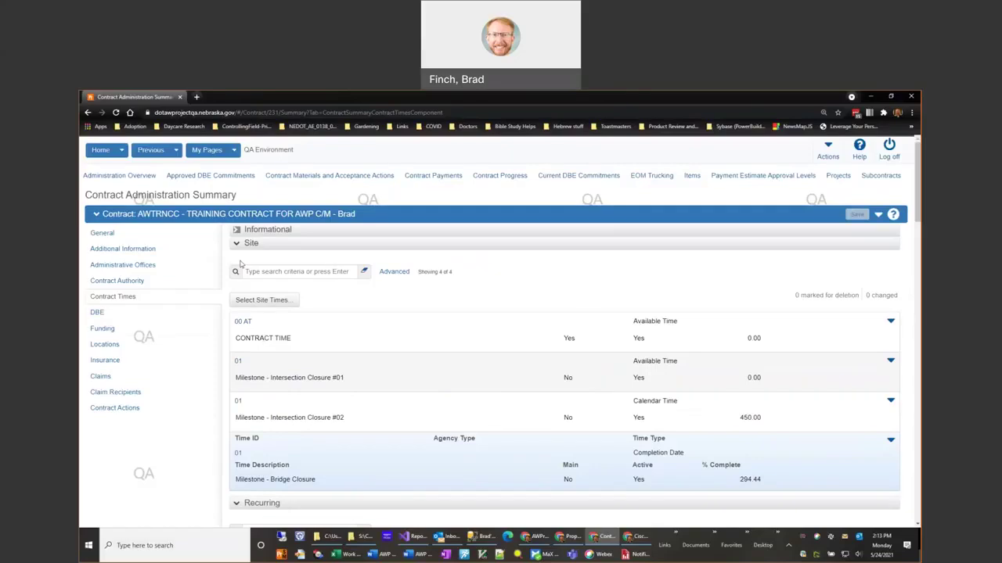
- Open the ECC recurring contract time and review its general details, including Main Contract Time and Chargeable
click(237, 245)
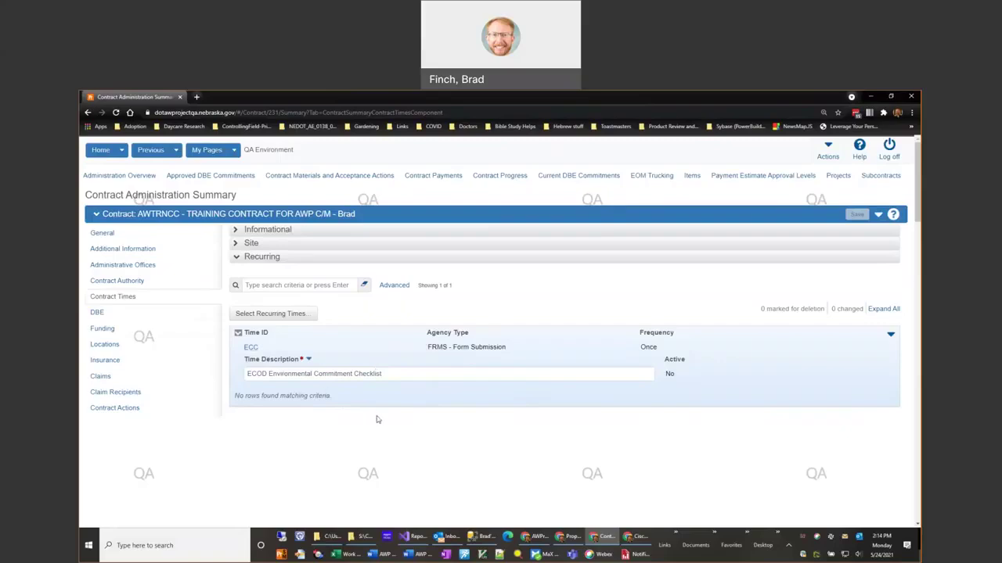
click(250, 348)
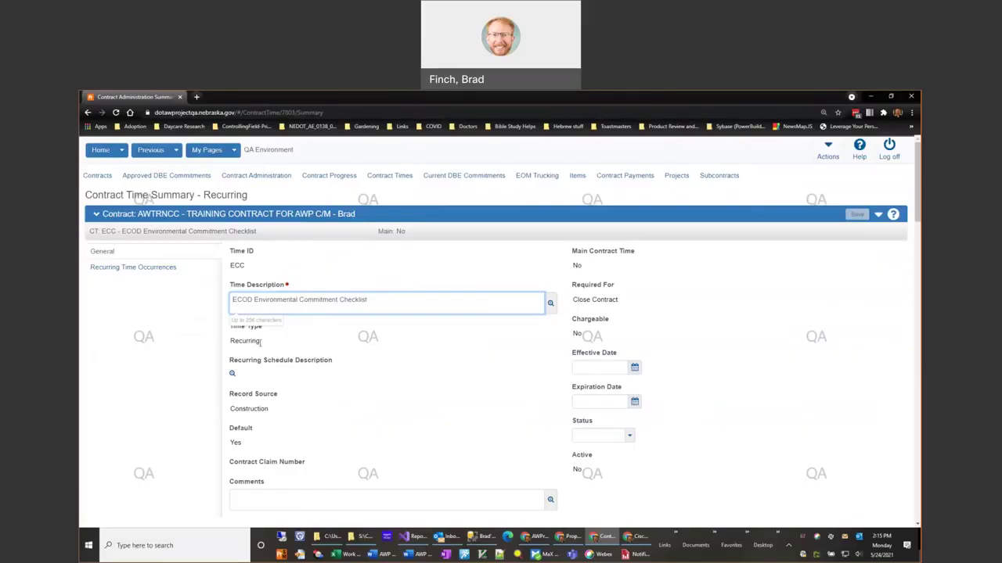
key(Tab)
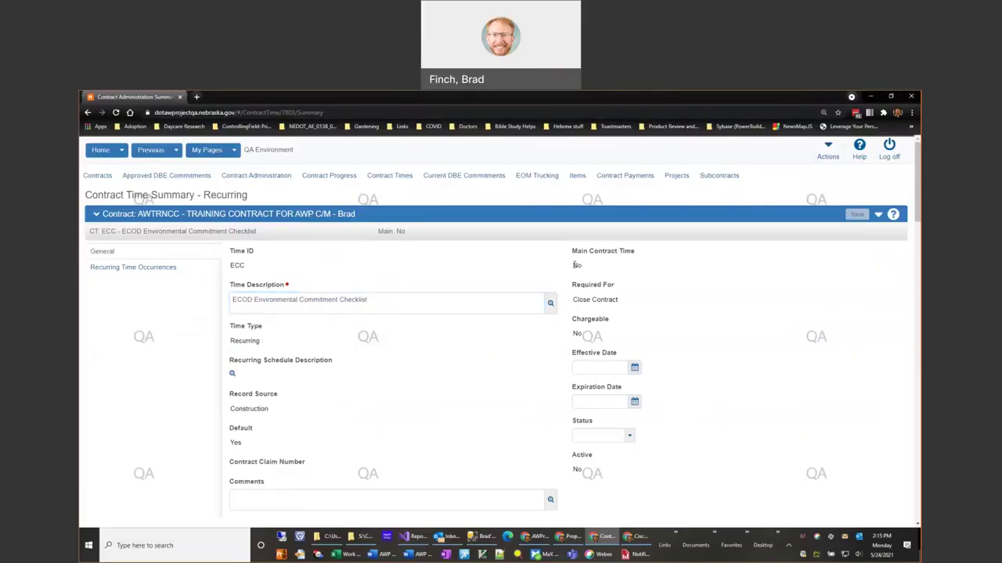
click(581, 265)
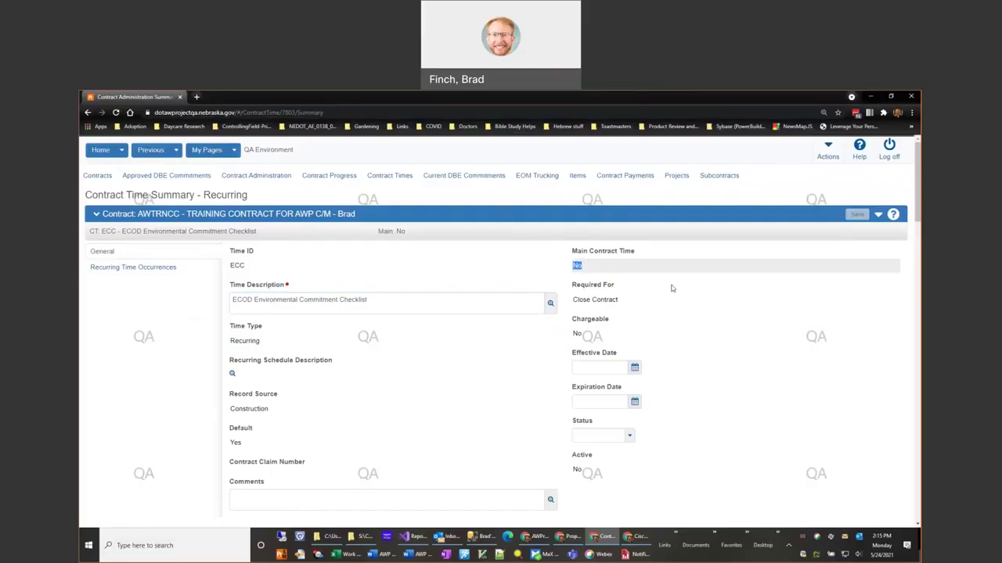
click(576, 333)
double_click(576, 333)
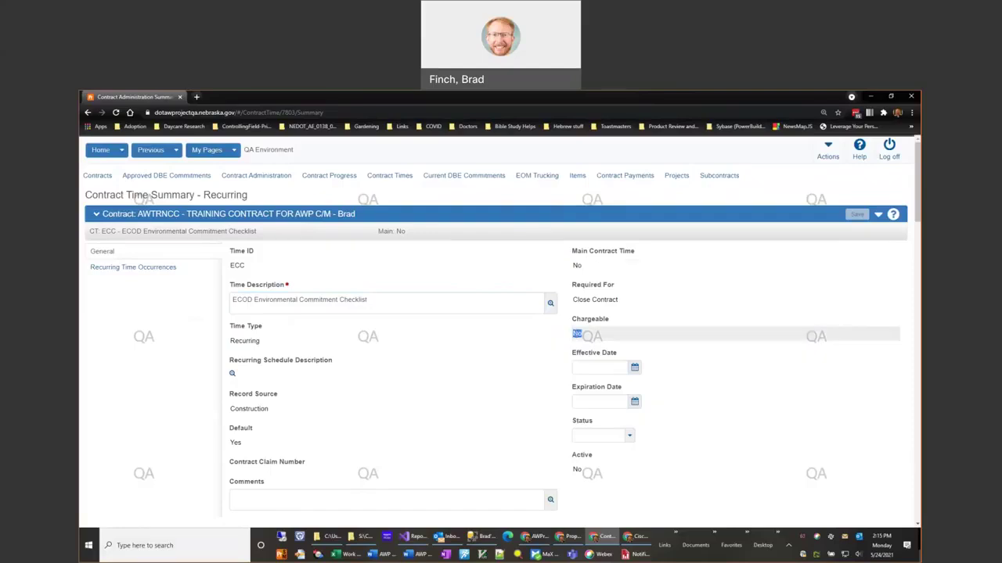
click(542, 340)
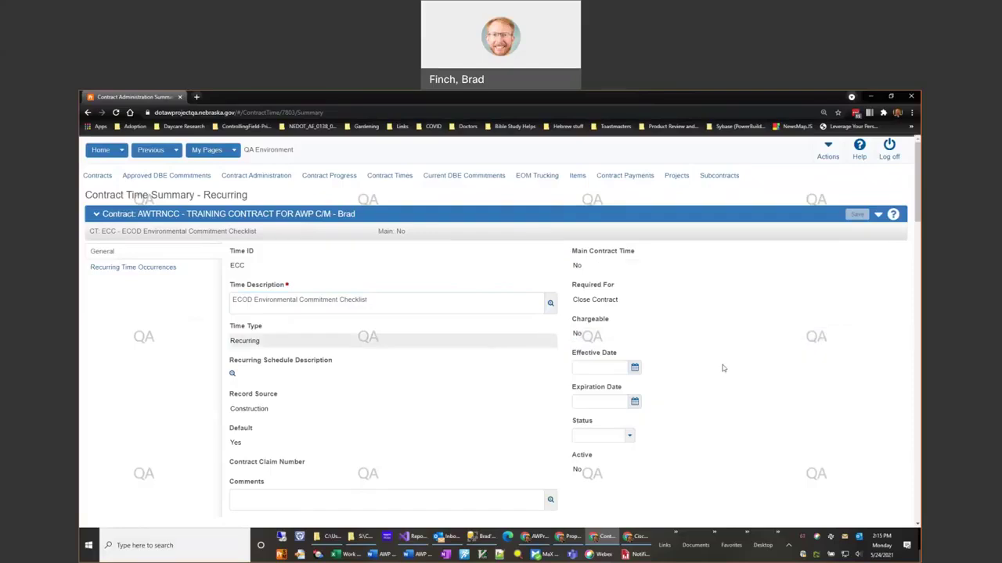
- Open the recurring time occurrences of the ECC contract time and examine the available Frequency options
click(119, 273)
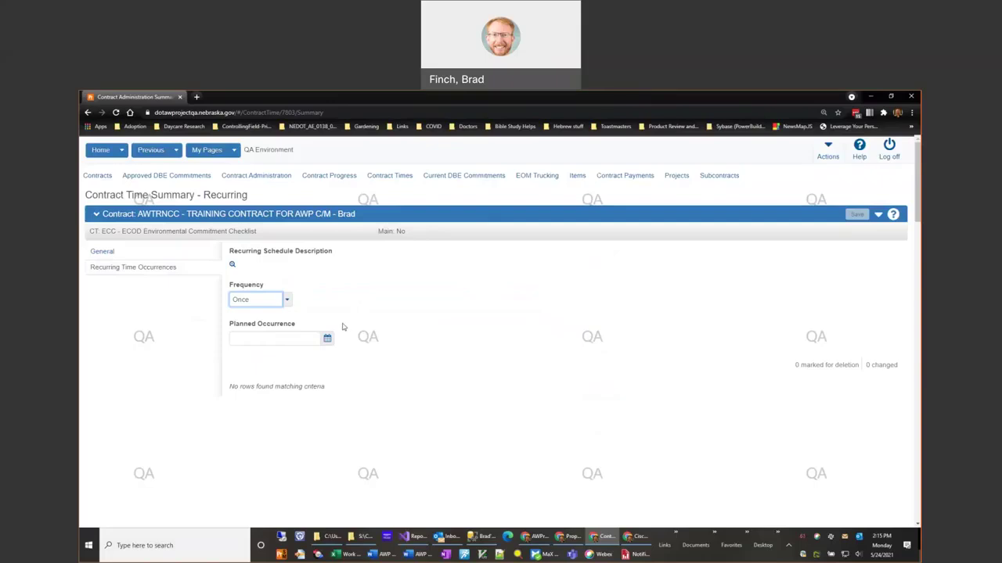
click(284, 301)
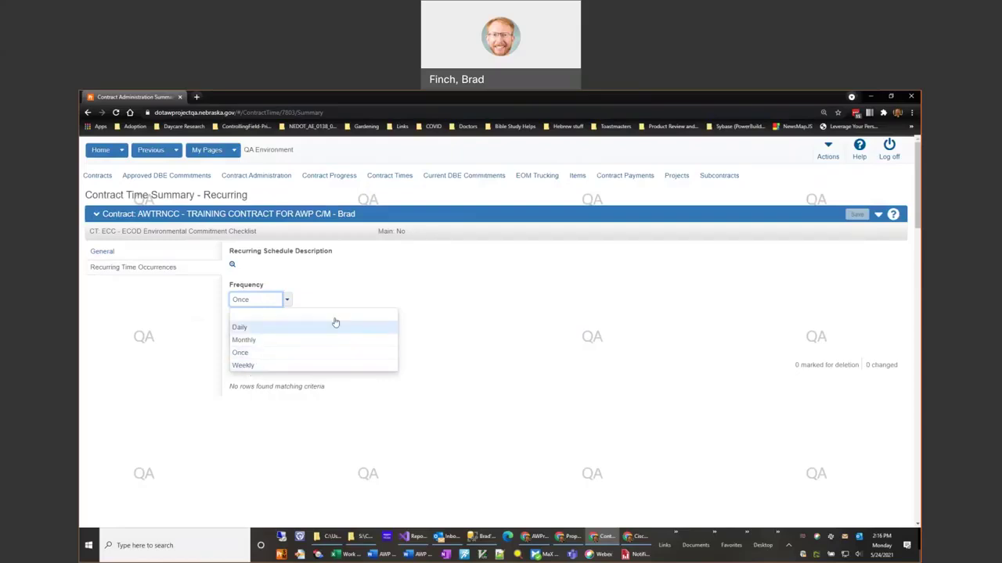
click(286, 268)
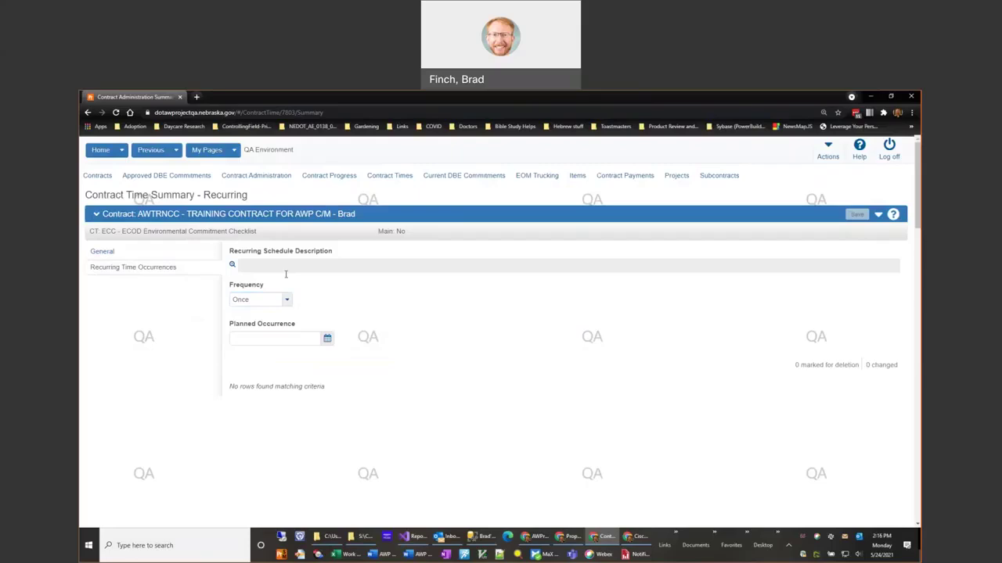
- Set the Planned Occurrence of the ECC recurring time to 04/30/2021 2:15 PM
click(261, 339)
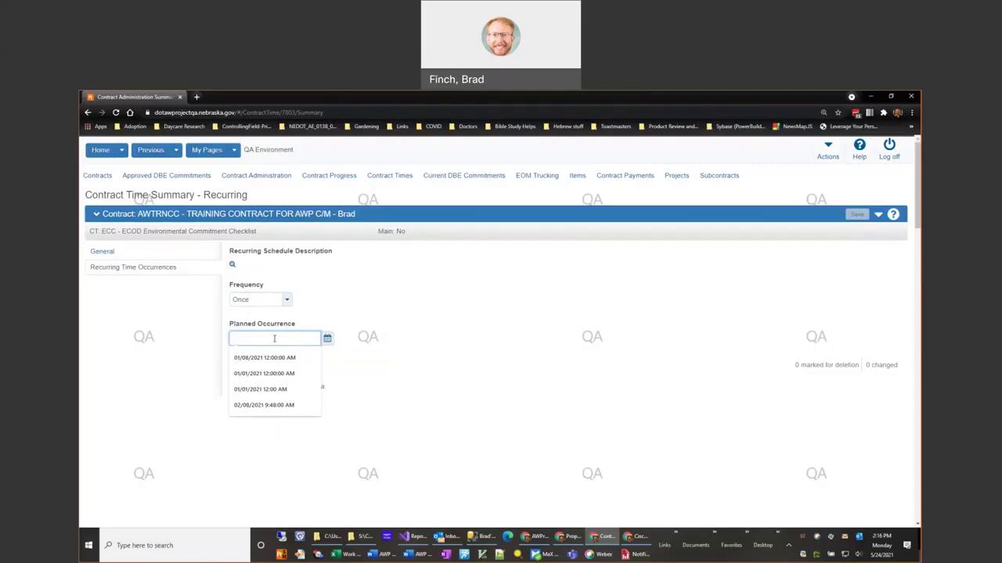
click(328, 340)
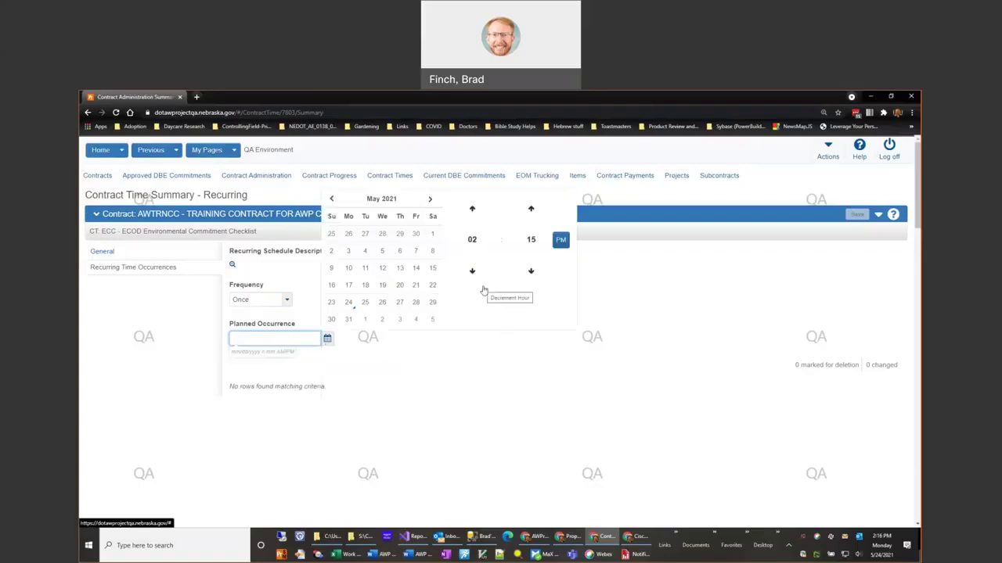
click(430, 200)
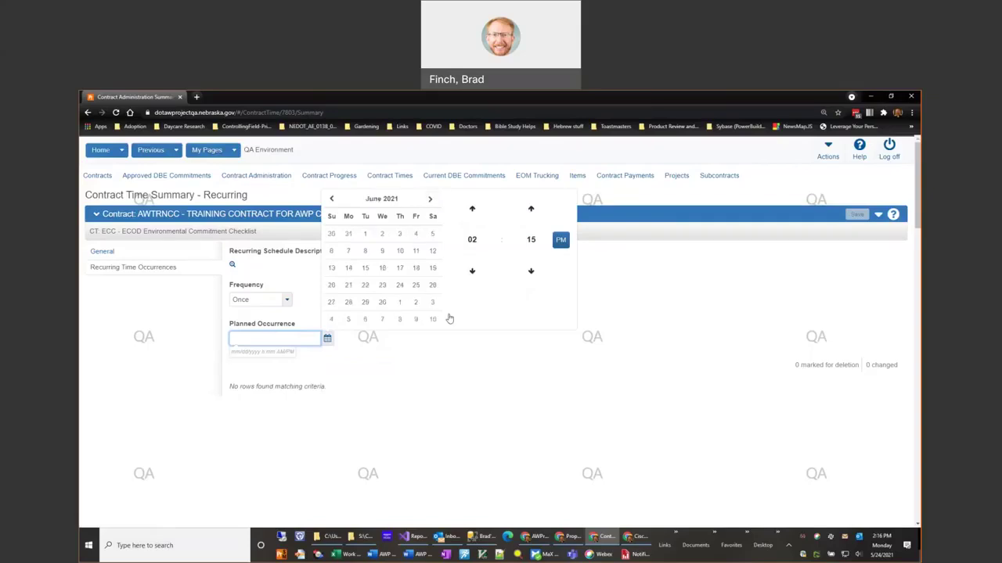
click(430, 200)
click(431, 200)
click(430, 200)
click(331, 200)
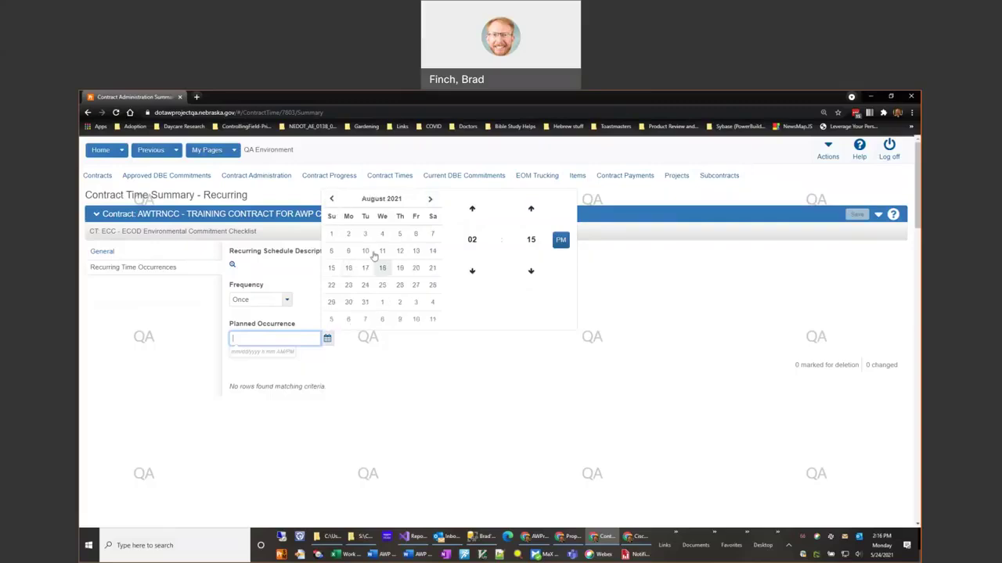
click(332, 199)
click(332, 198)
click(332, 198)
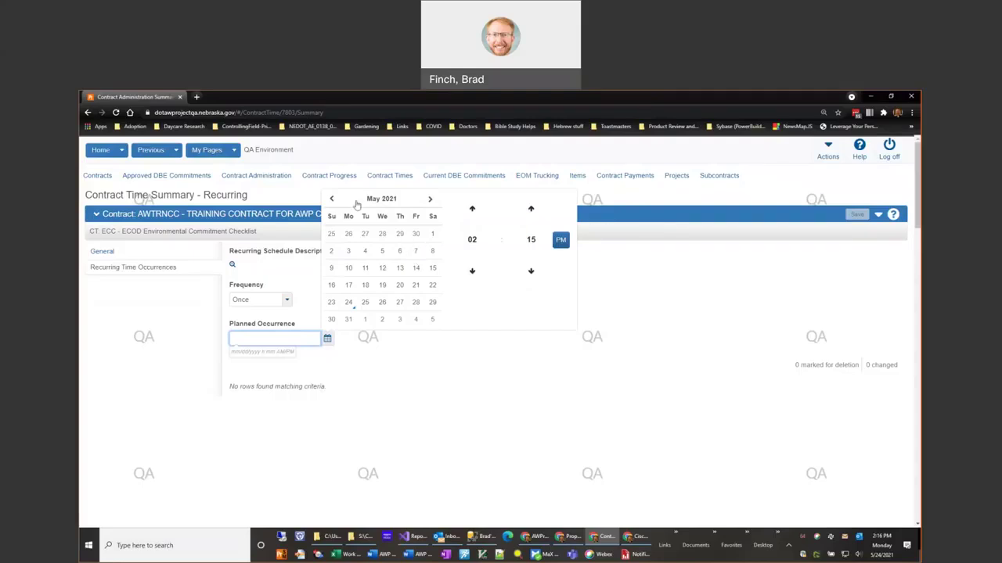
click(332, 199)
click(417, 303)
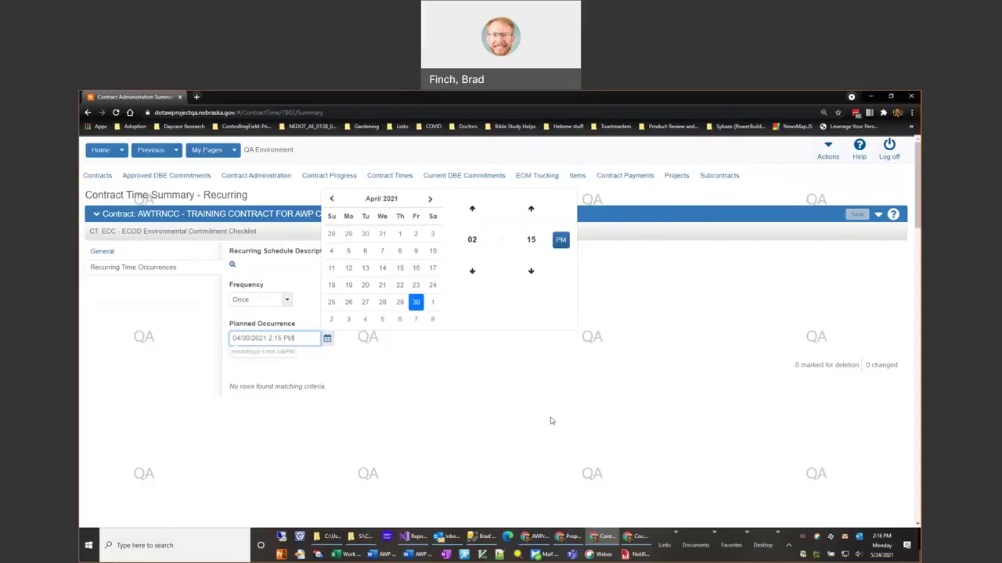
click(592, 363)
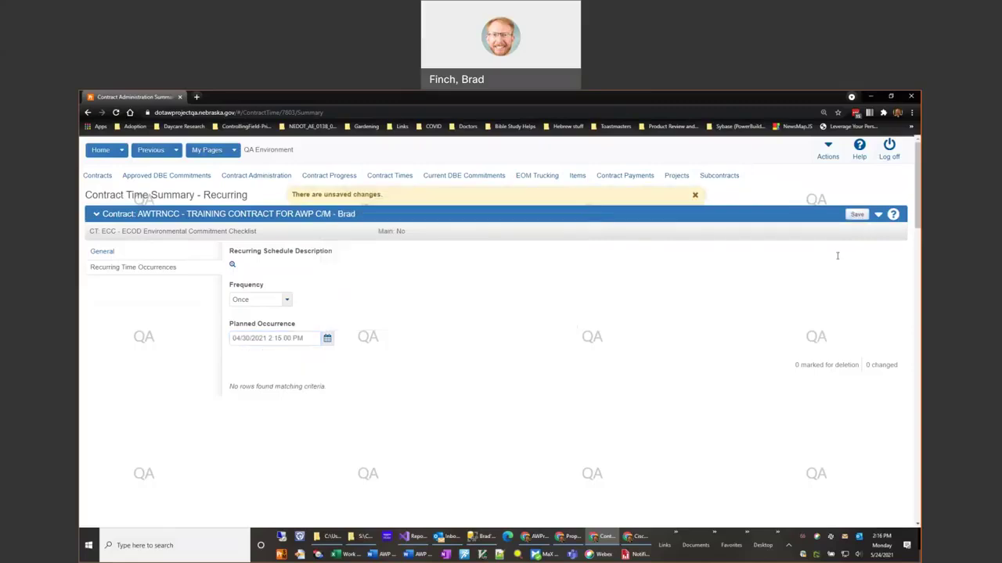
- Save the planned occurrence and dismiss the restricted-field warning
click(857, 214)
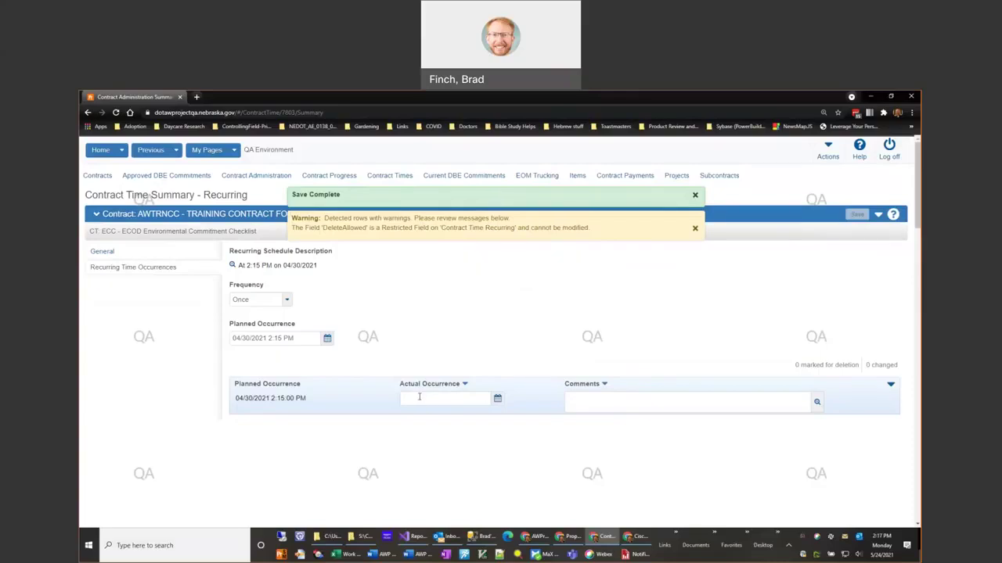
click(420, 398)
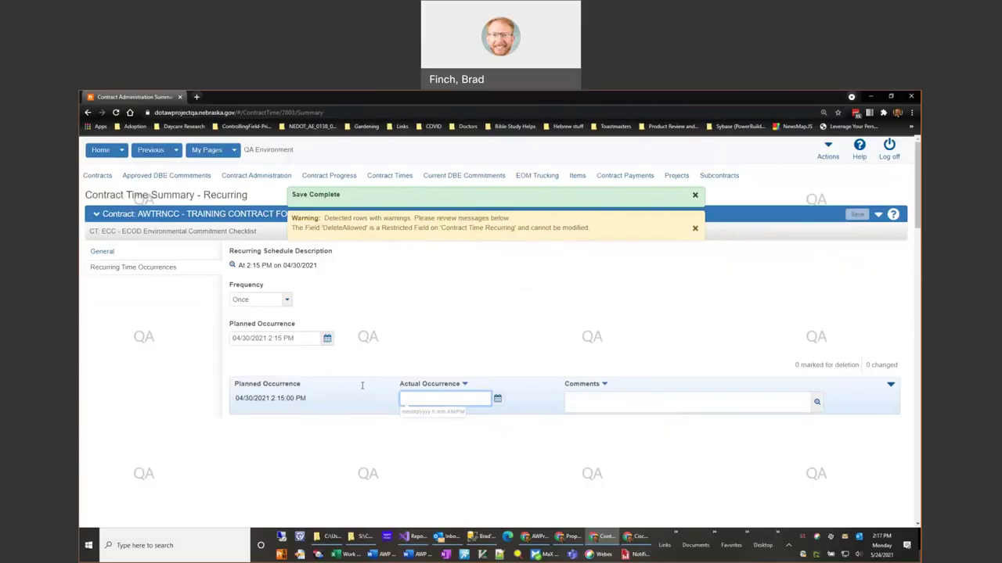
click(694, 229)
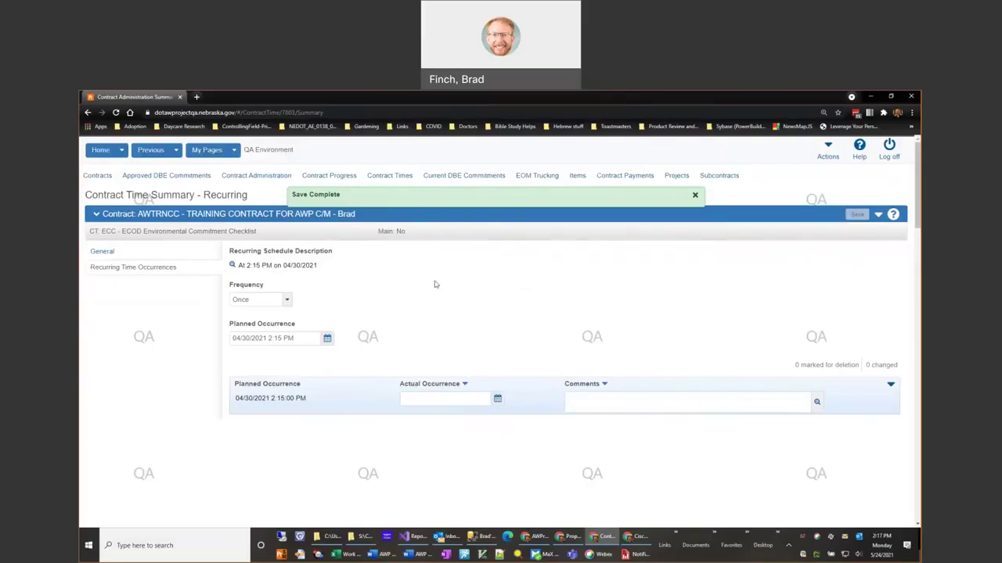
- Return to the contract's times, collapse the Informational and Site sections, and check the ECC entry's occurrence row and Active value
click(251, 177)
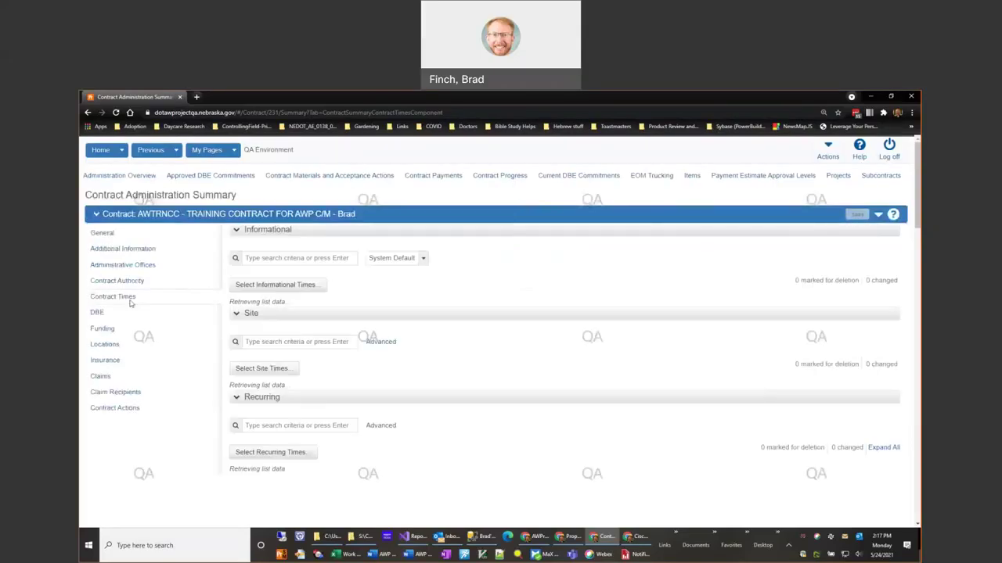
click(236, 230)
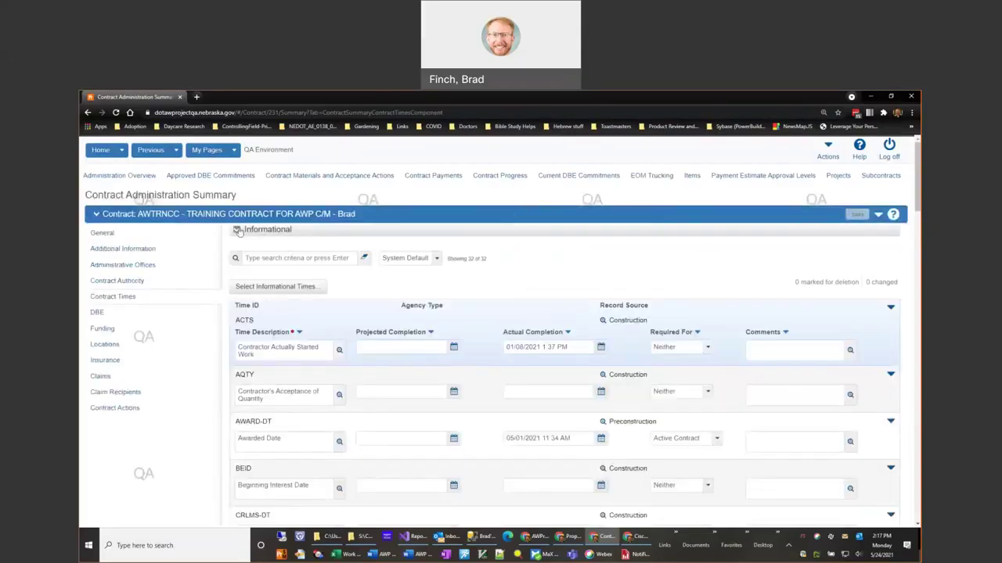
click(236, 243)
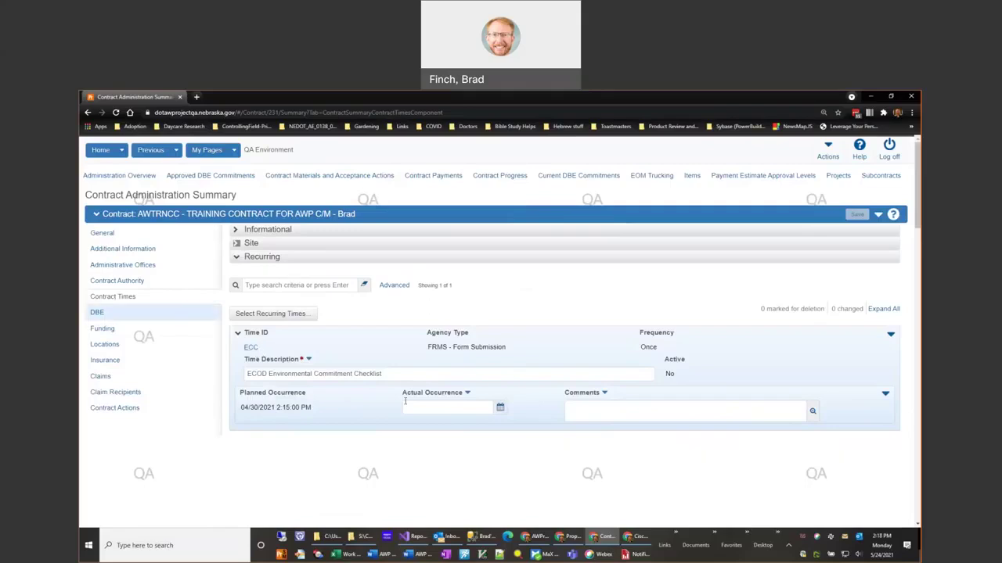
click(447, 407)
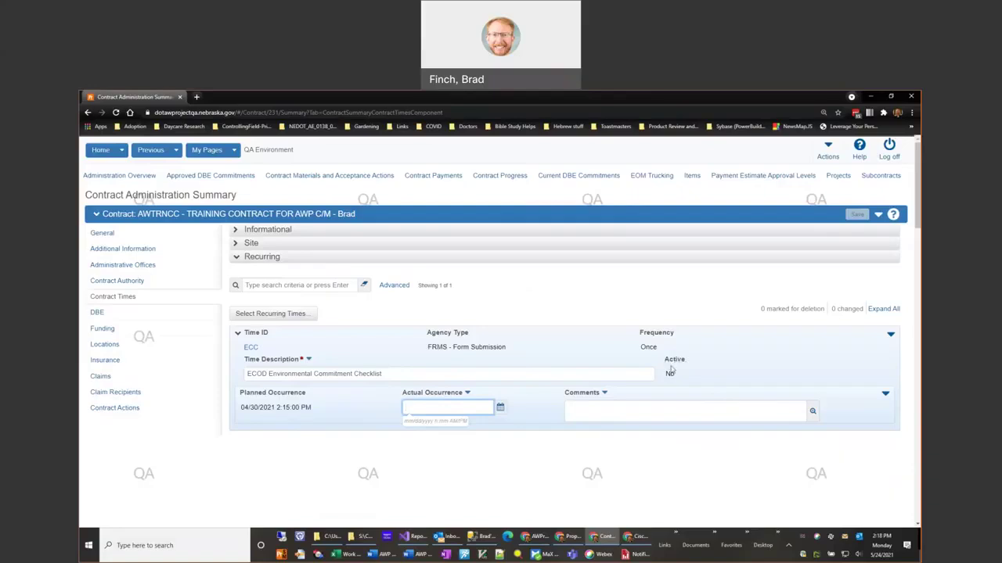
- Reopen the ECC recurring time and set its Effective Date to 04/30/2021 and its Status to ACTIVE - Active
click(250, 348)
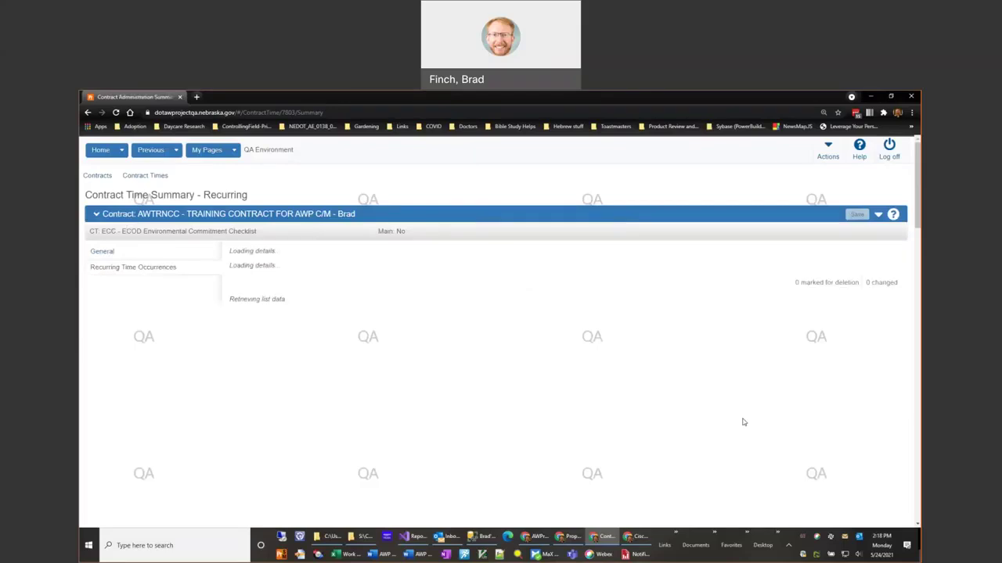
click(149, 267)
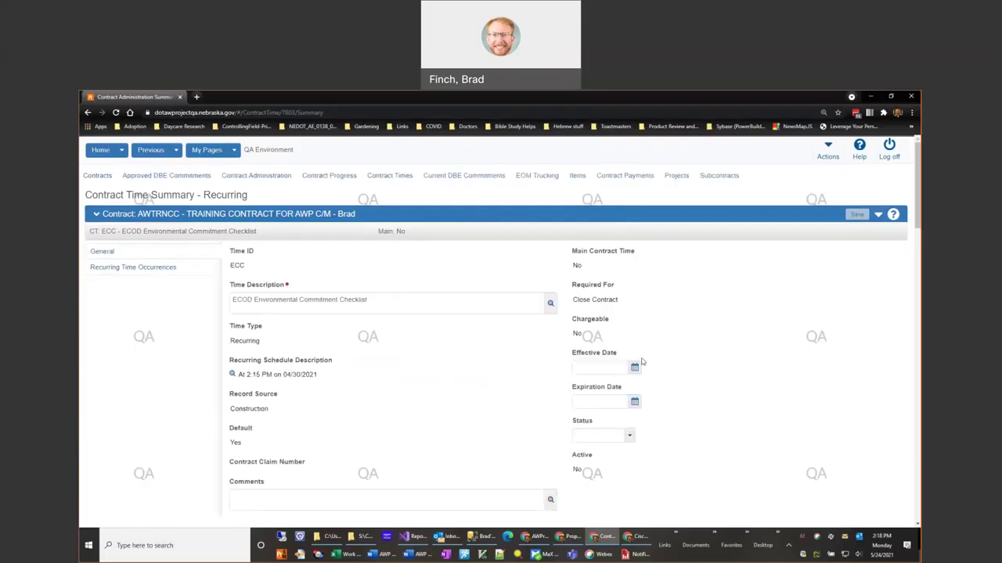
click(635, 367)
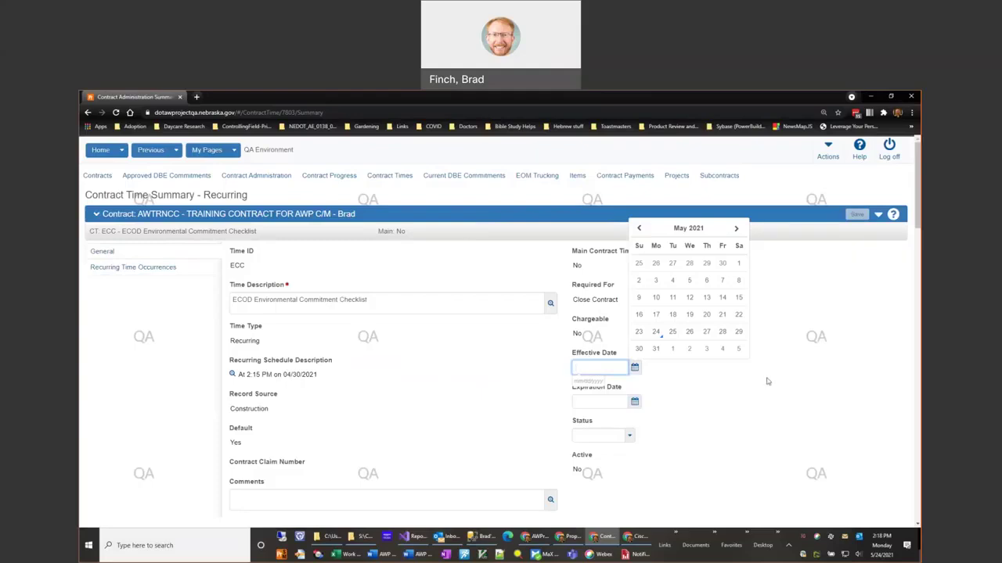
click(641, 229)
click(723, 331)
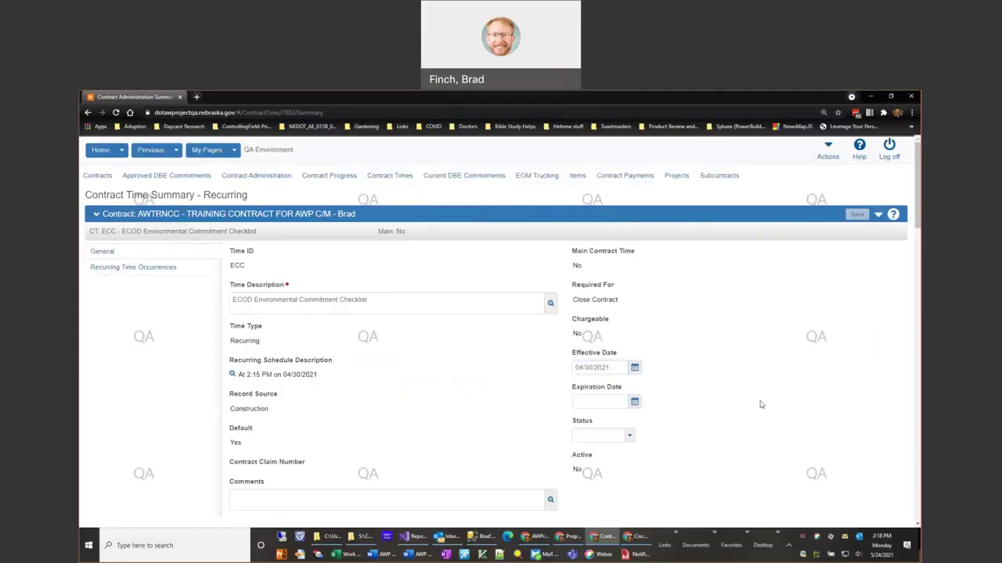
click(631, 435)
click(600, 453)
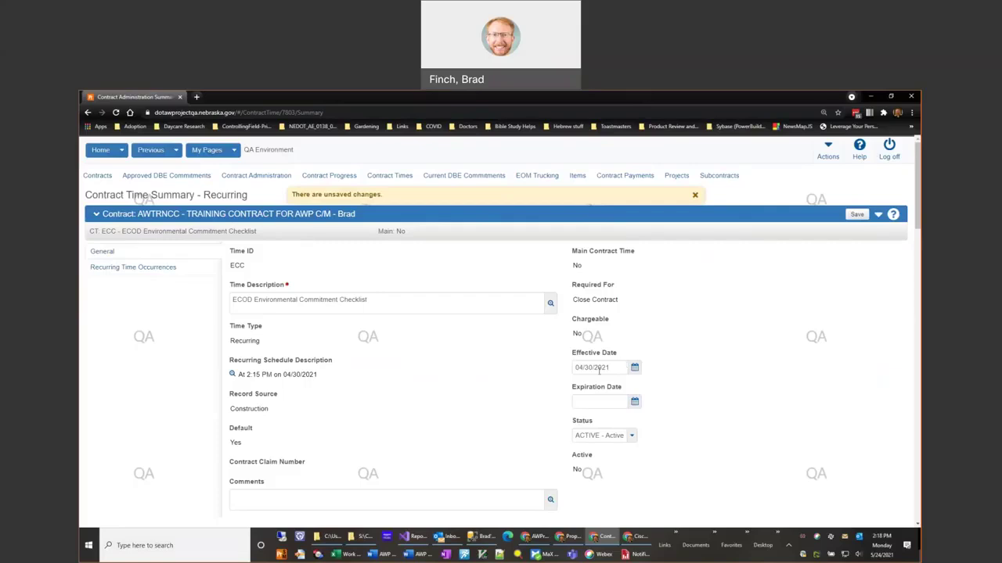
- Change the Effective Date to 03/01/2021, save the ECC recurring time and dismiss the warning
click(635, 367)
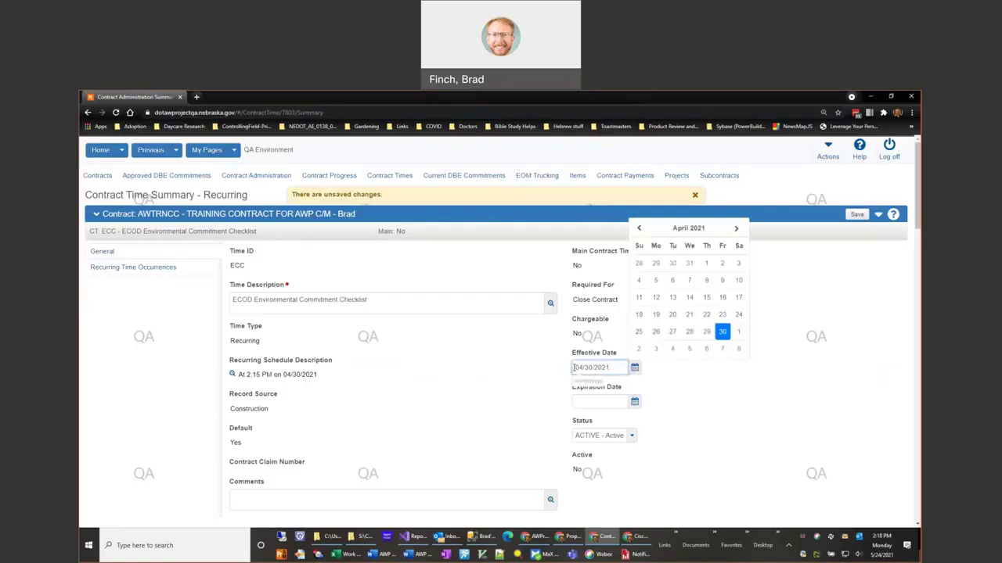
click(639, 228)
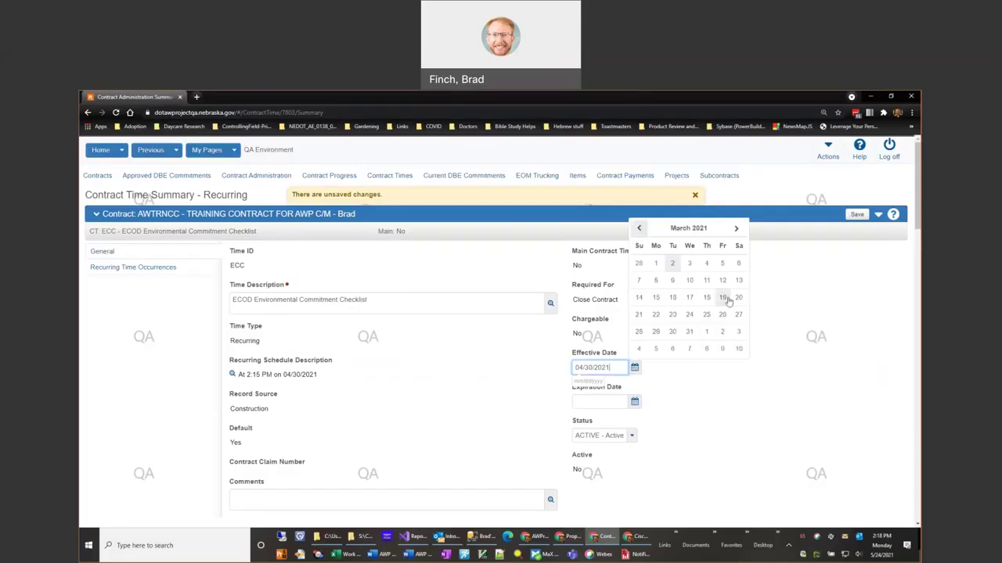
click(656, 262)
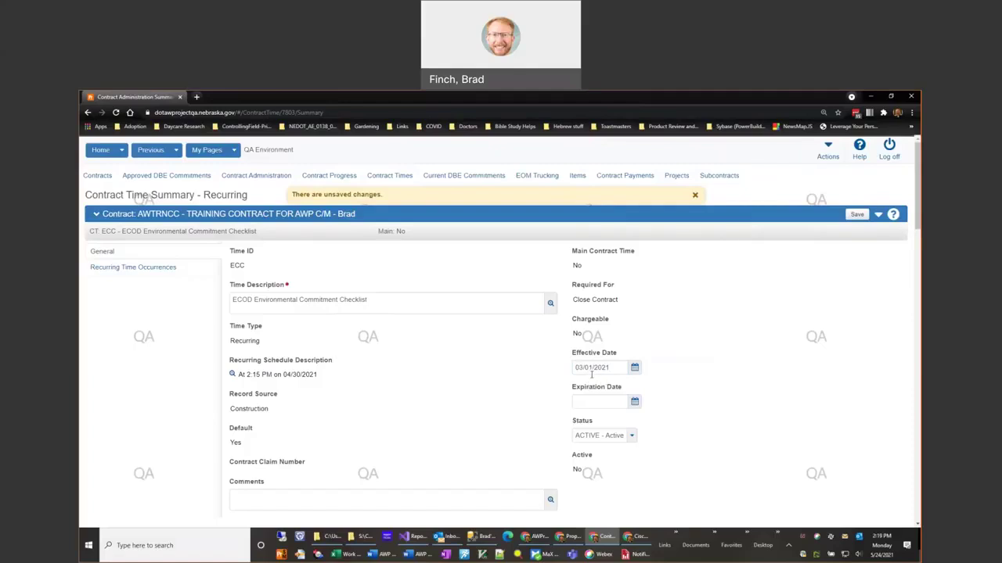
click(857, 215)
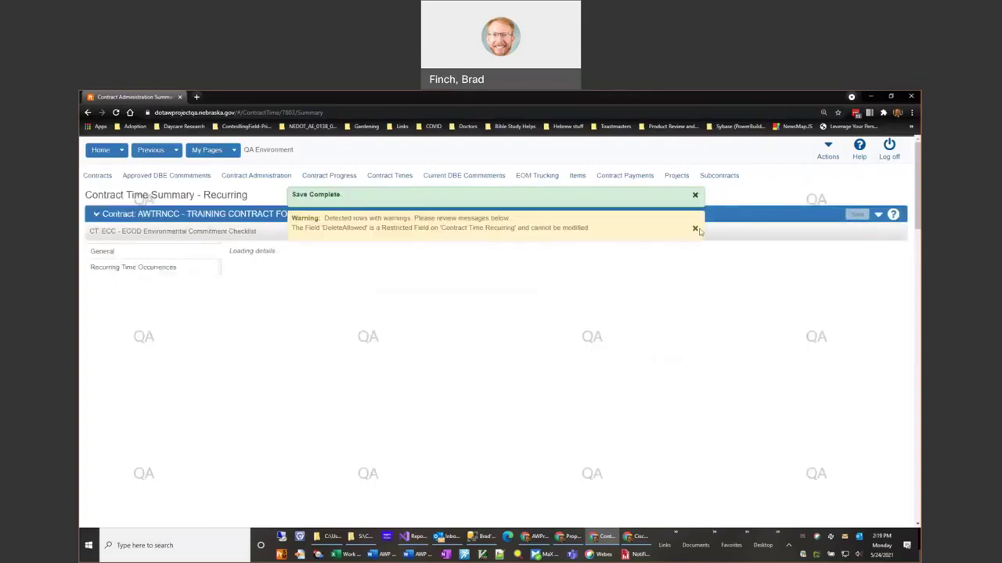
click(695, 231)
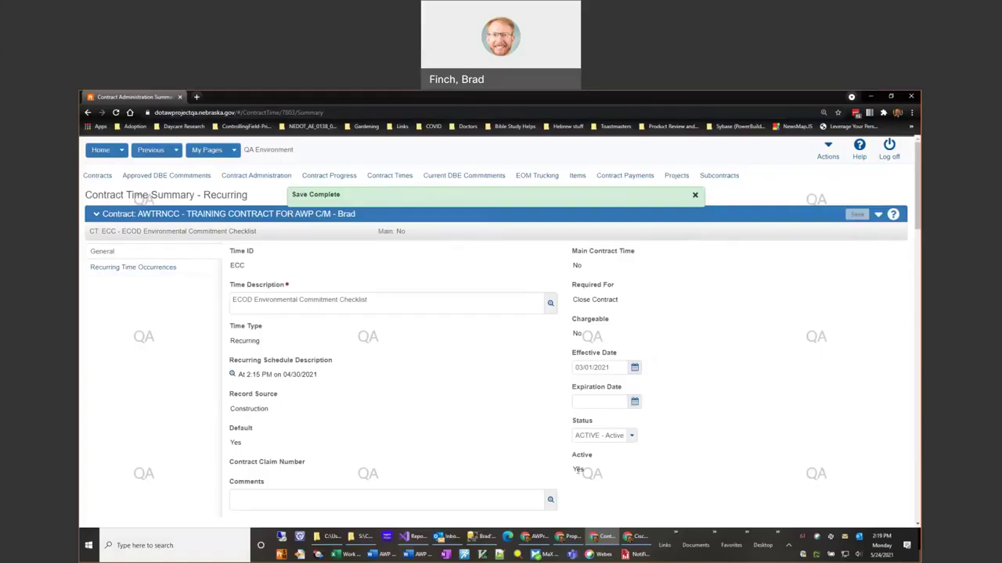
- Go back to the contract administration times and collapse the Informational and Site sections to reach the recurring ECC entry
click(254, 174)
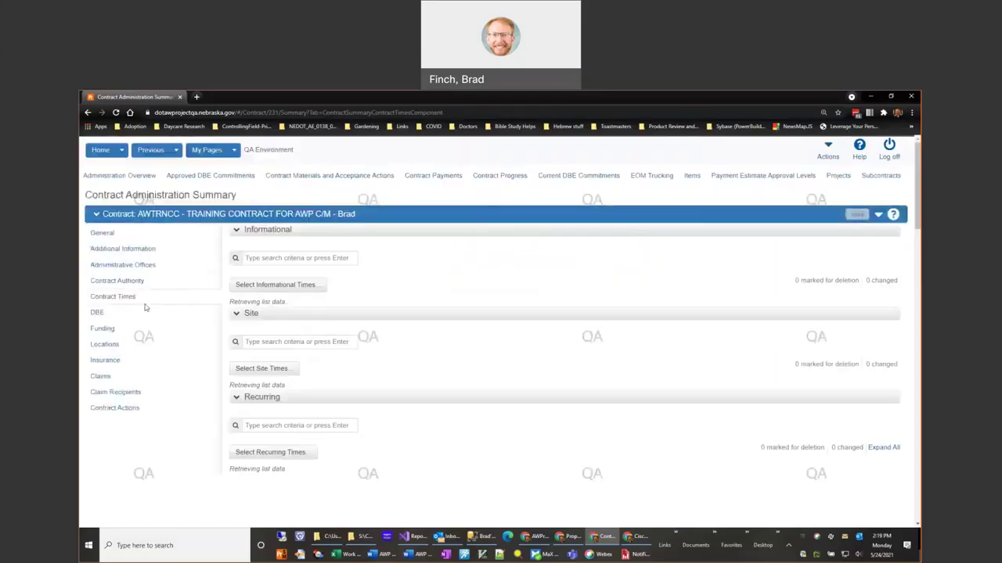
click(235, 229)
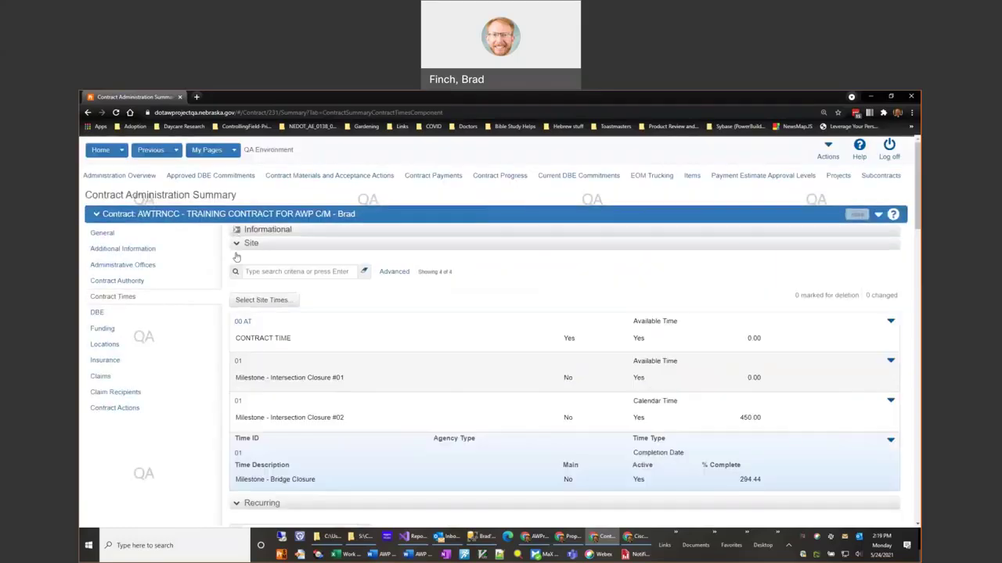
click(236, 243)
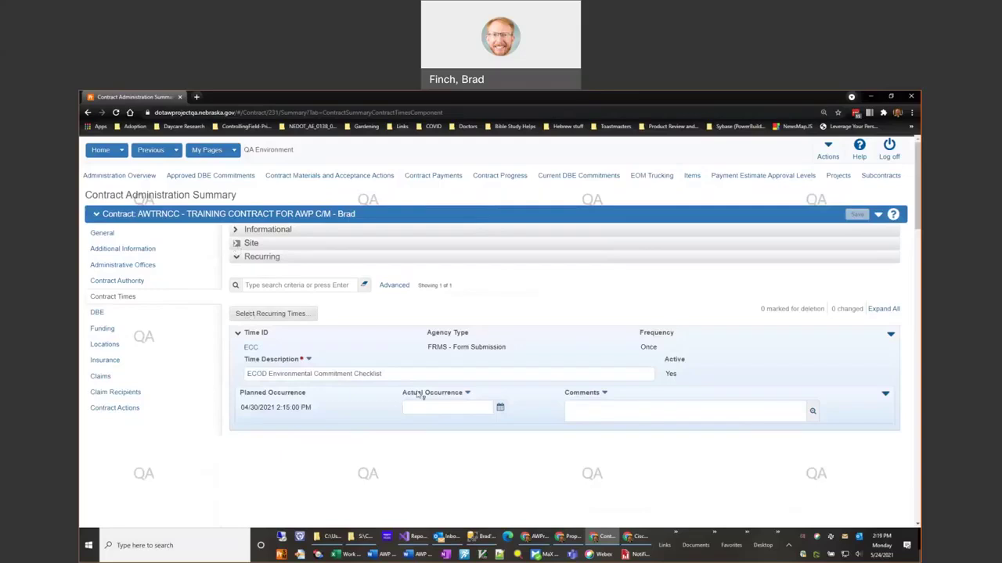